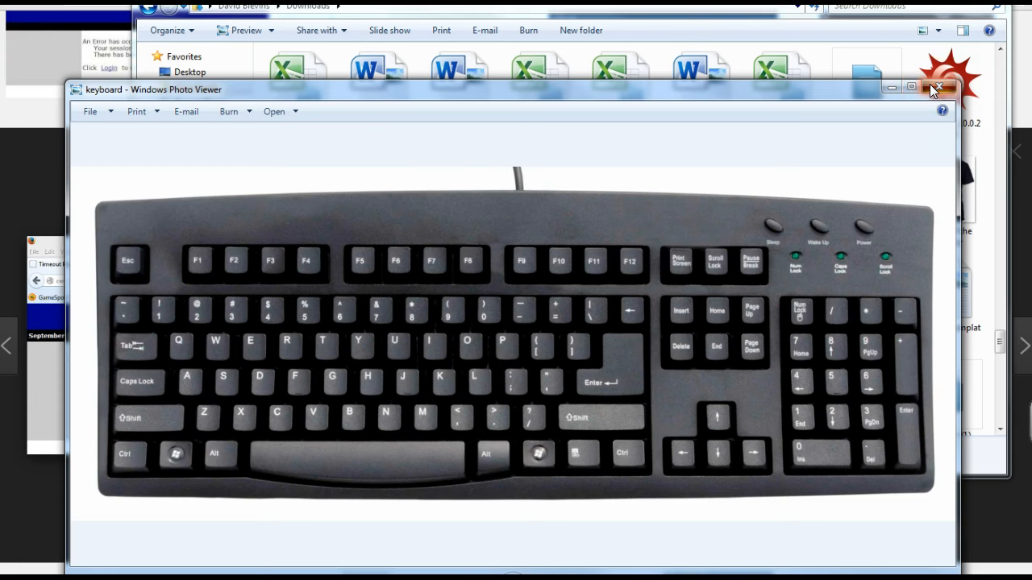
Close the keyboard picture and the Downloads folder window to uncover the error page
click(930, 86)
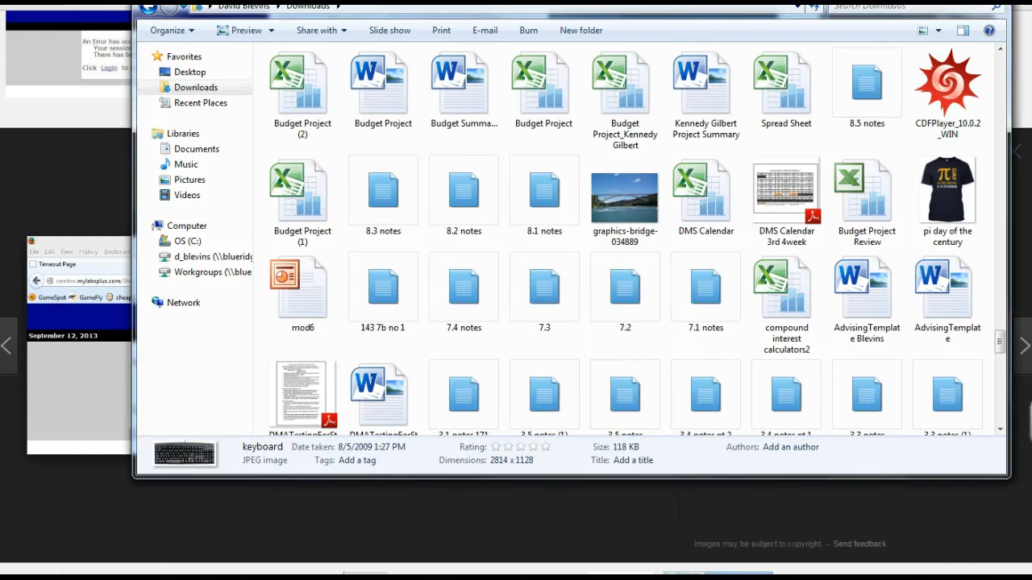
click(992, 3)
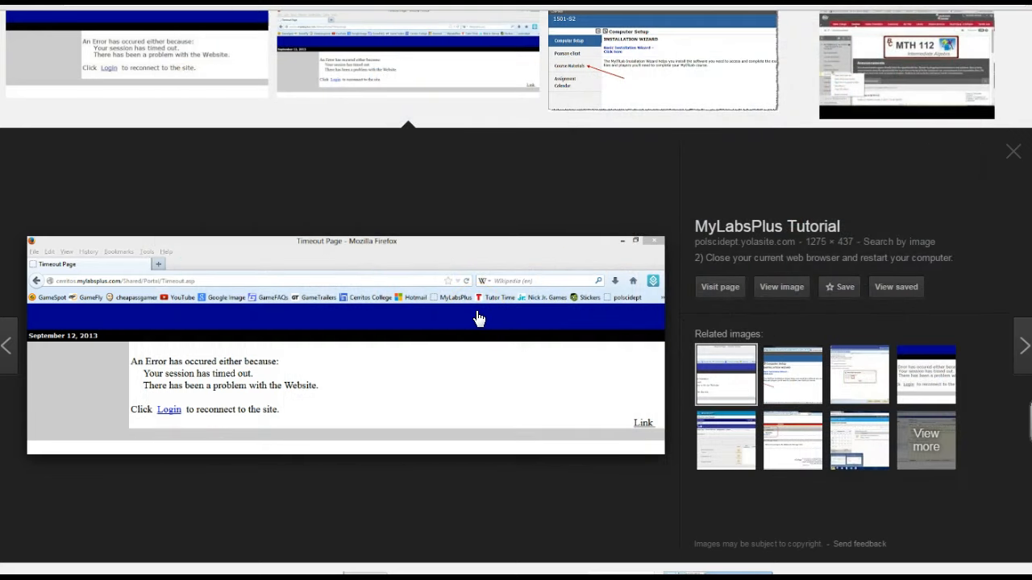
Switch to Paint, paste the captured screenshot onto the blank canvas and shift it upward so the error page is in view
drag(1030, 11, 469, 25)
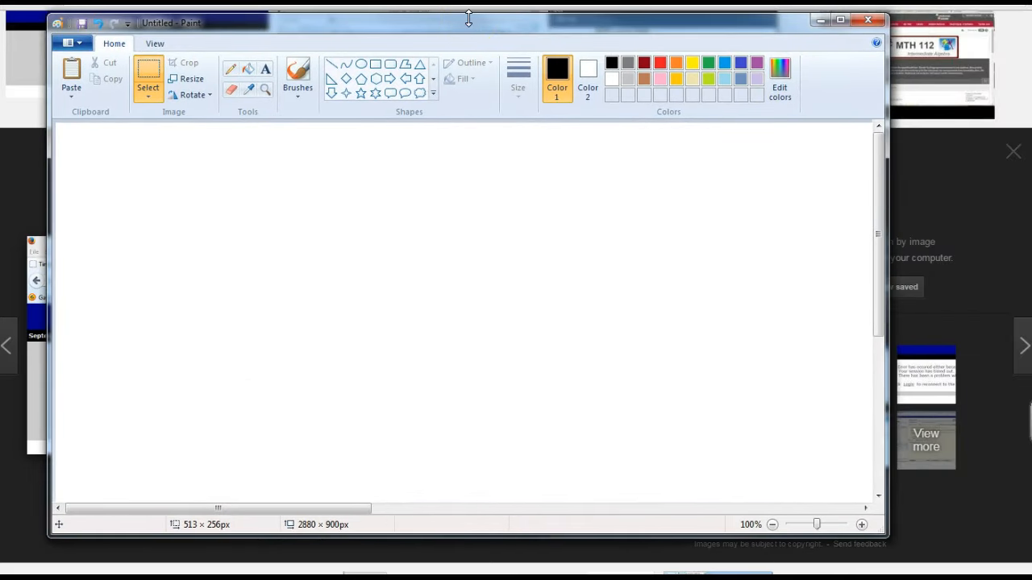
key(ctrl+v)
drag(441, 390, 444, 217)
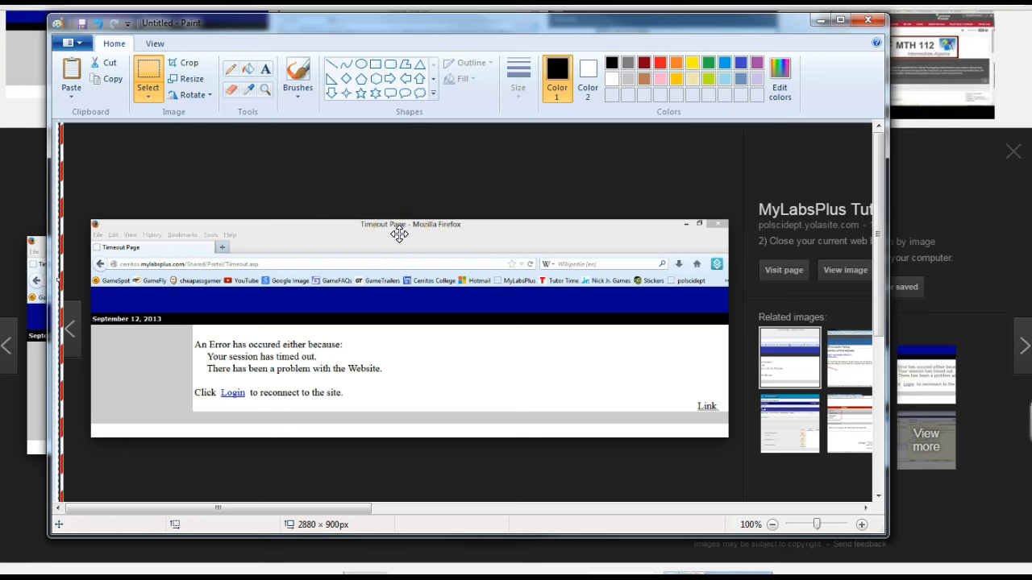
Cut the error message area, about 285 × 117 px, out of the pasted screenshot
click(148, 79)
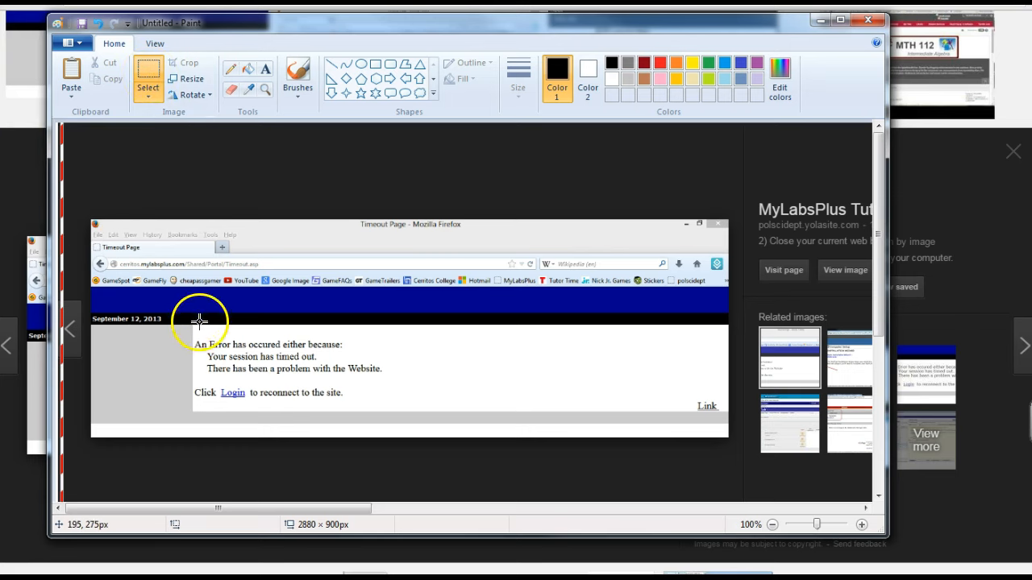
mouse_move(190, 325)
mouse_down()
mouse_move(240, 382)
mouse_move(396, 421)
mouse_move(397, 411)
mouse_up()
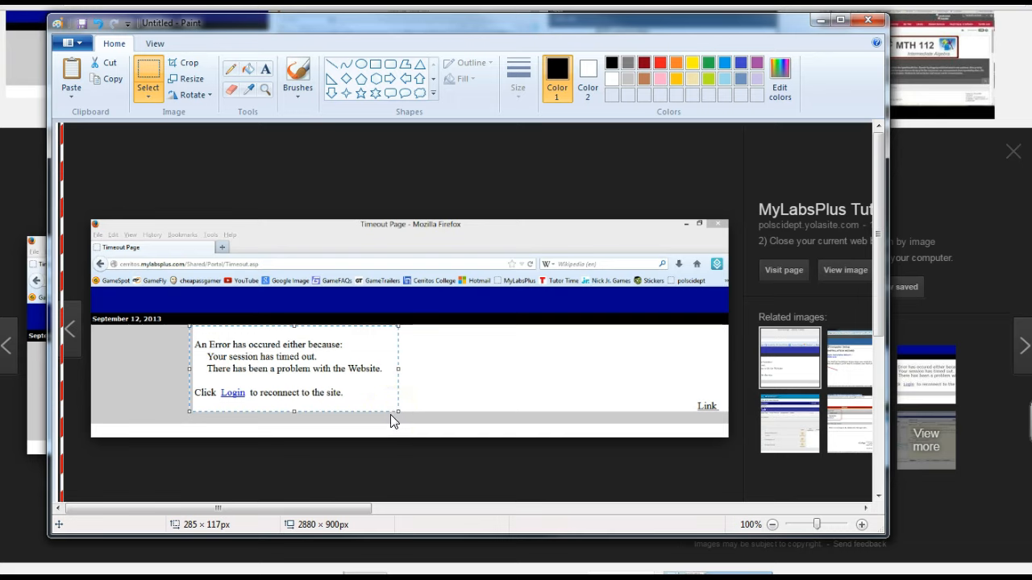
key(Delete)
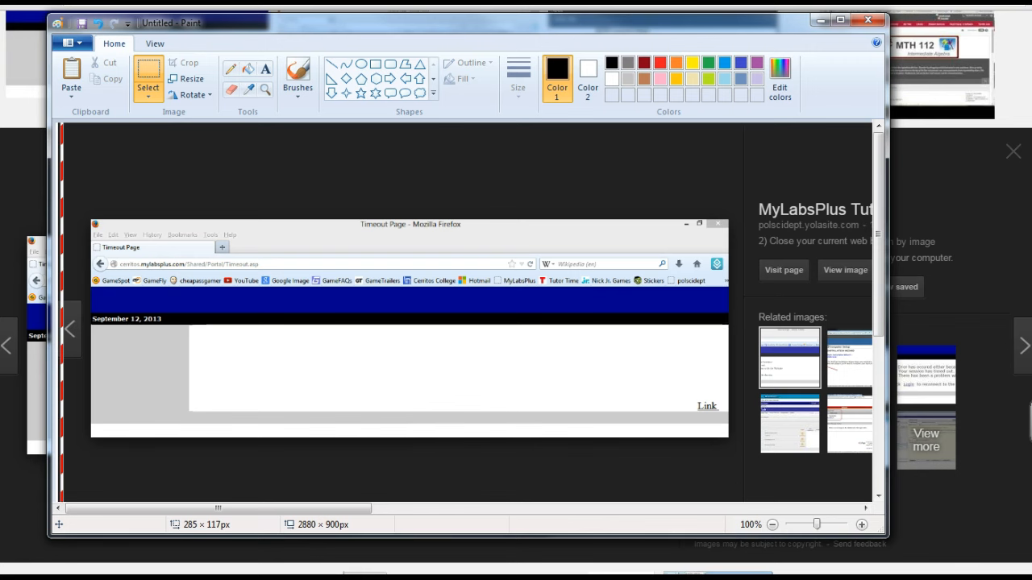
Switch to the new Gmail message, address it to the sender's own e-mail and enter the subject "Screencapture"
click(667, 222)
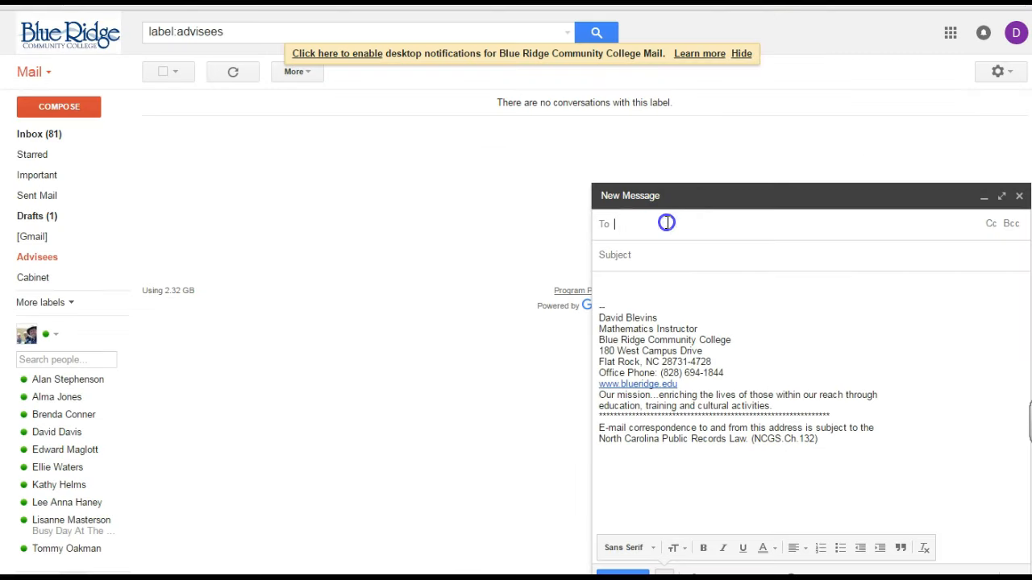
text(d_)
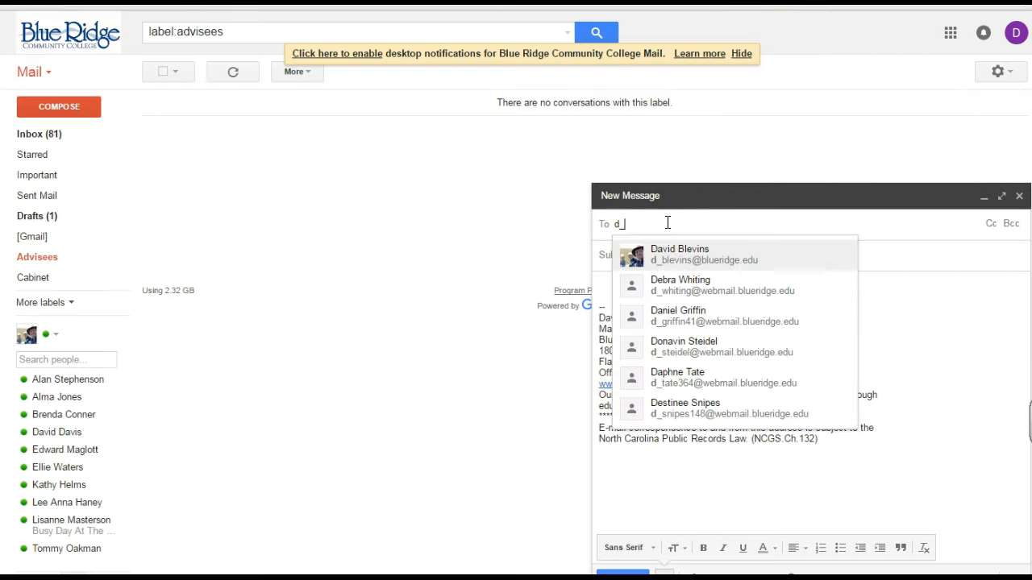
click(698, 250)
click(691, 256)
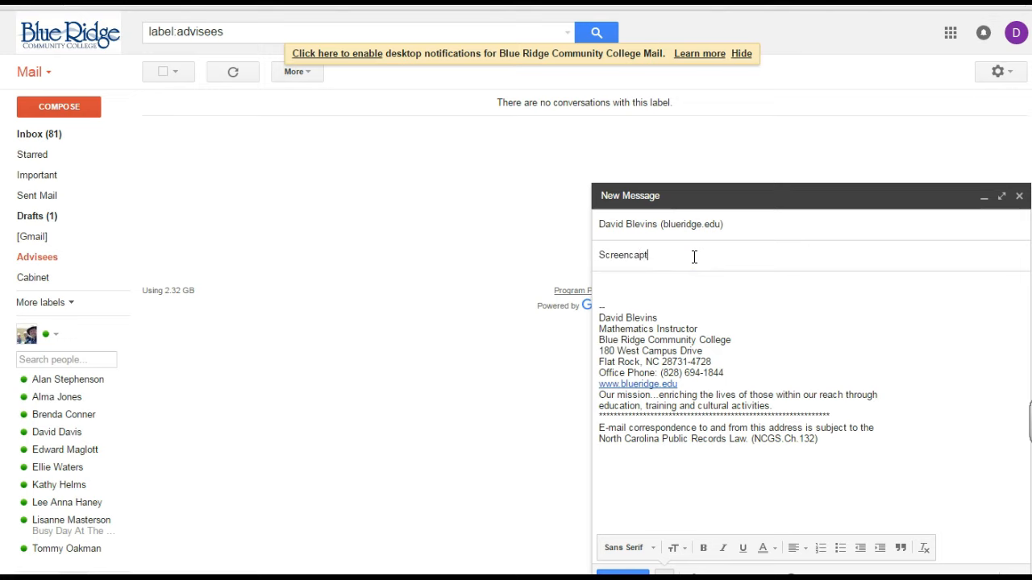
Paste the cut error message image into the message body and remove the blank lines between it and the signature
click(711, 281)
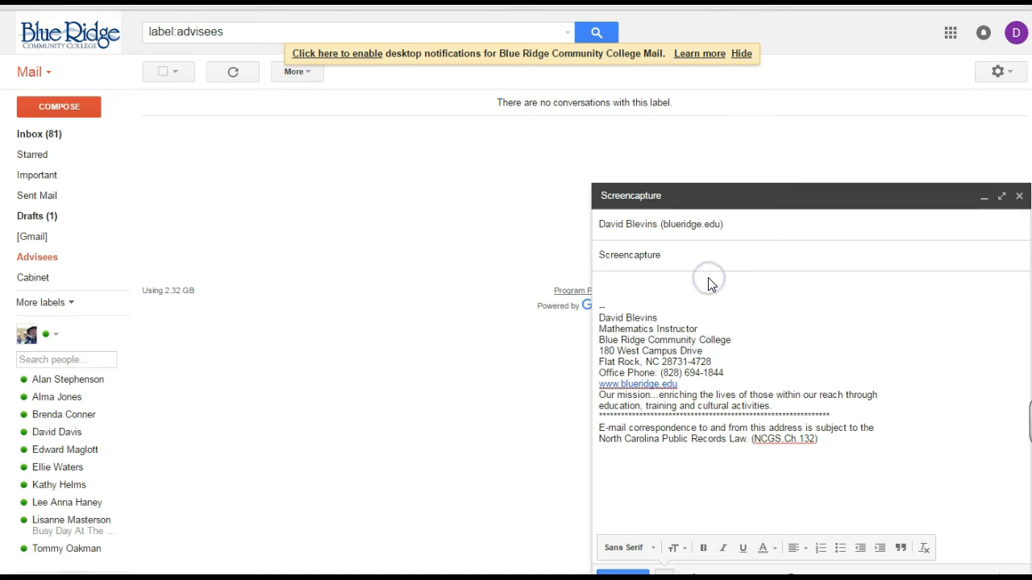
key(ctrl+v)
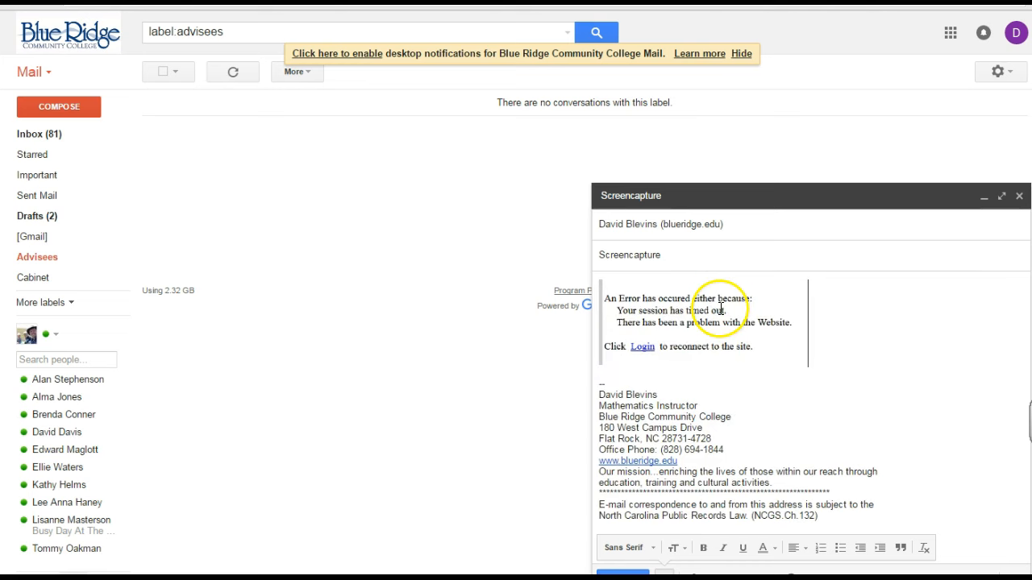
click(719, 312)
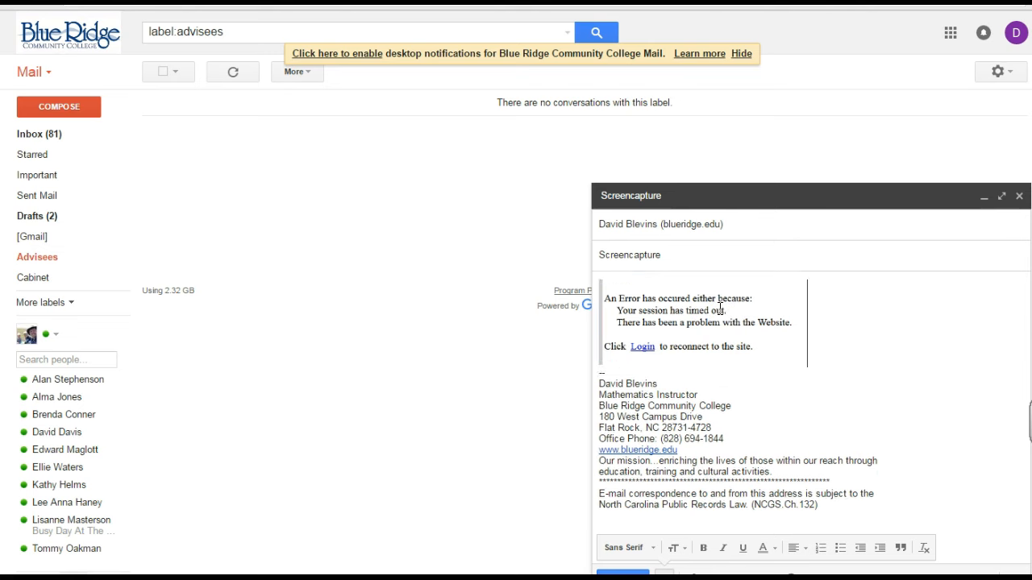
click(720, 312)
click(720, 310)
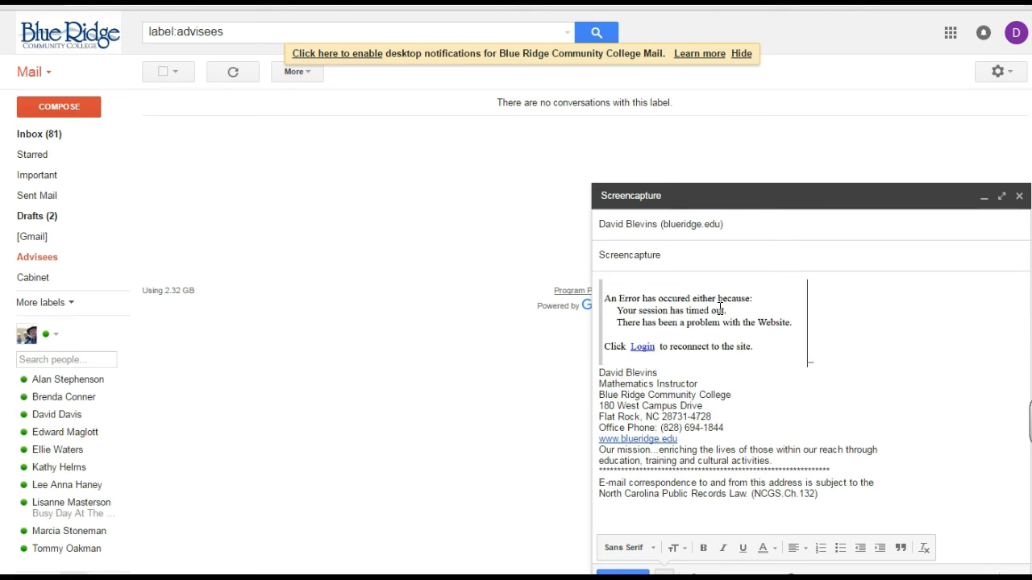
Replace the error message image in the message body with the full desktop screenshot and enlarge it
drag(841, 322, 578, 347)
key(Delete)
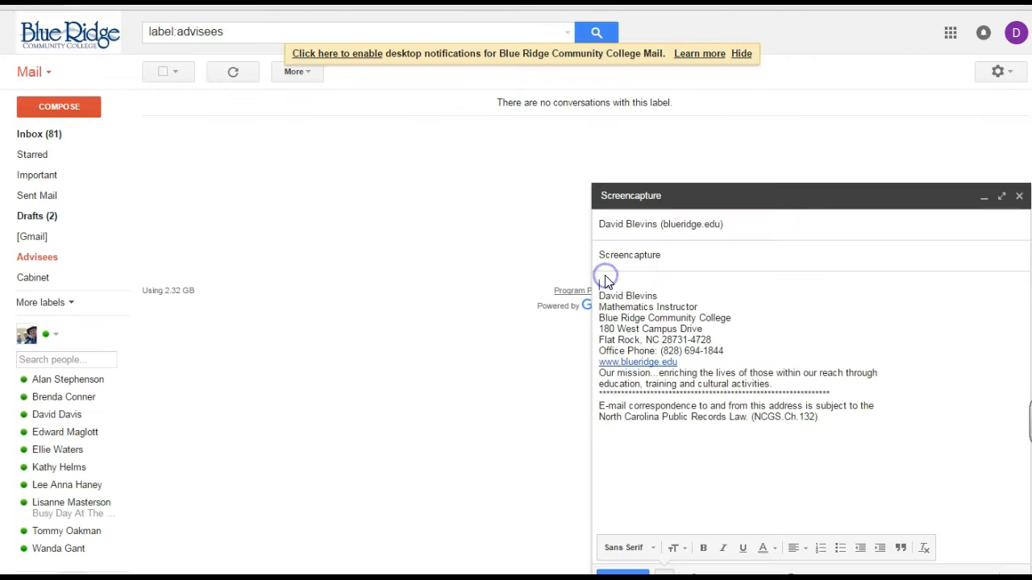
key(ctrl+v)
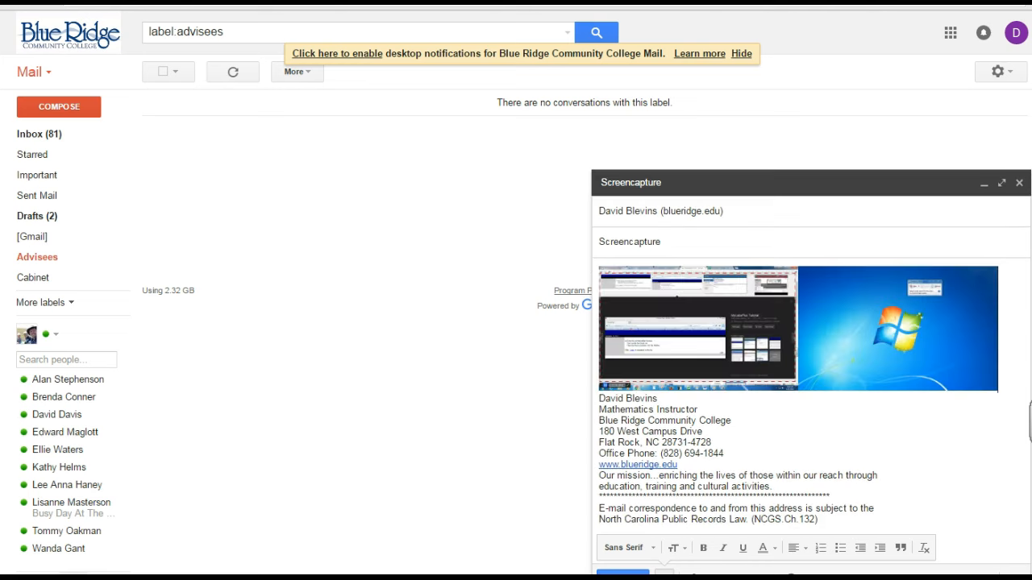
click(955, 360)
drag(997, 392, 1030, 444)
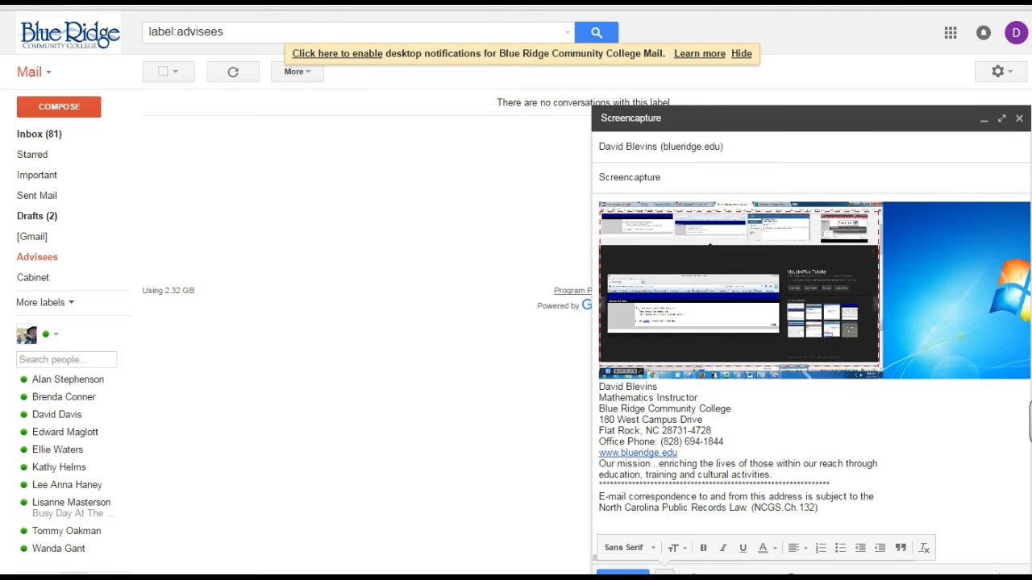
Remove the full desktop screenshot from the message body
click(735, 332)
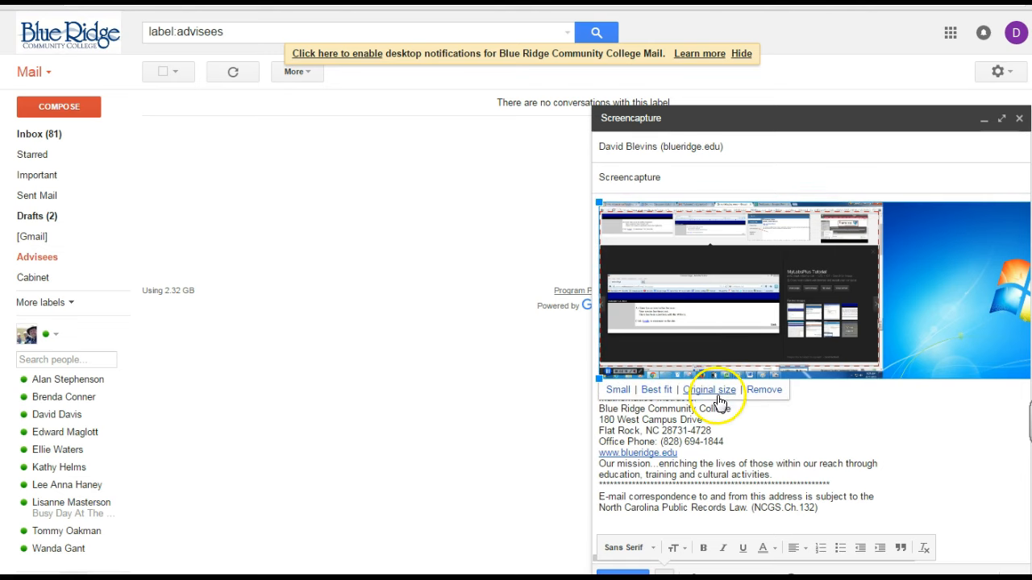
click(757, 390)
click(657, 280)
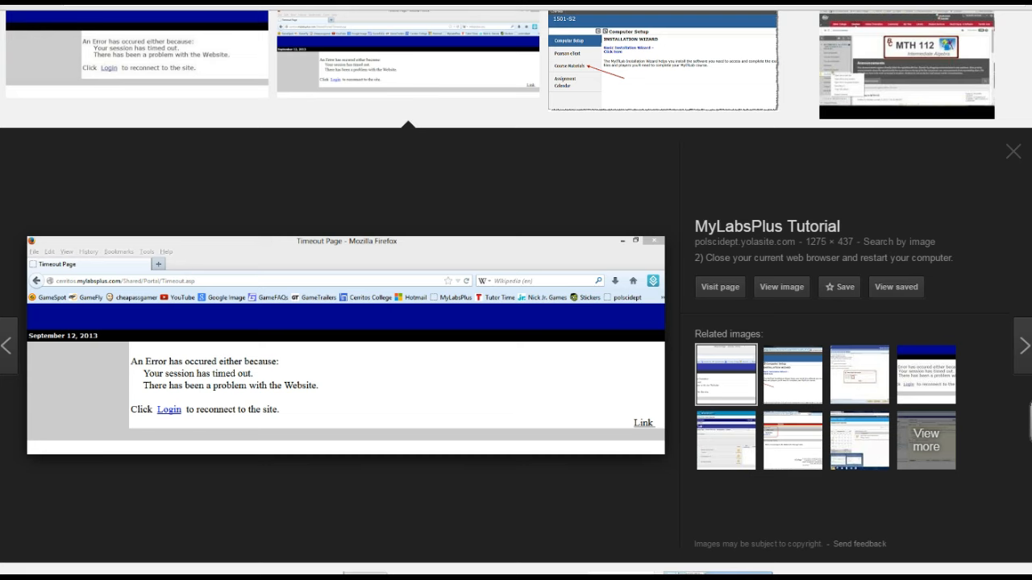
Return to the error page, search the installed programs for the Snipping Tool, launch it and place its window just above the error picture
key(super)
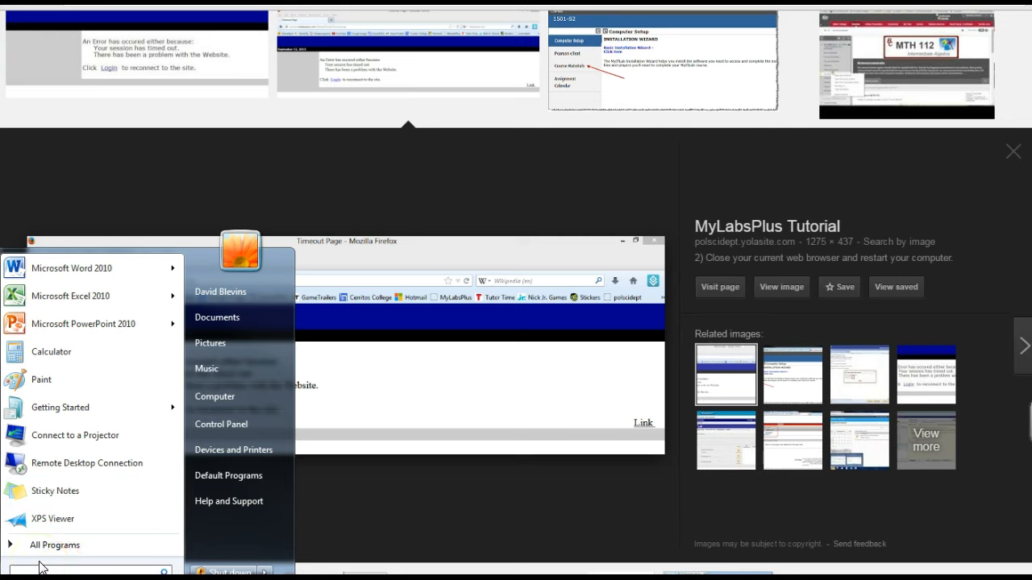
text(snip)
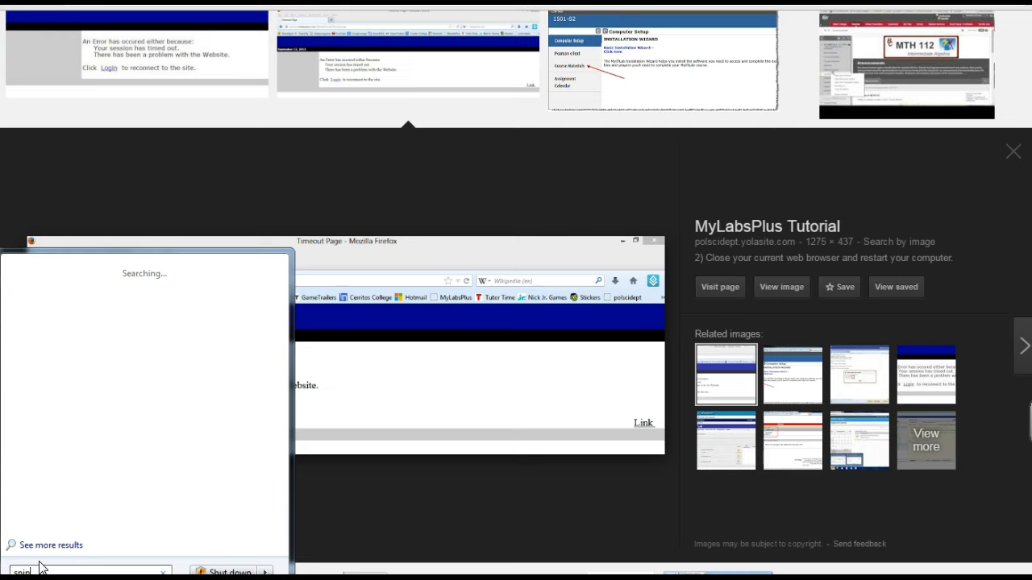
text(p)
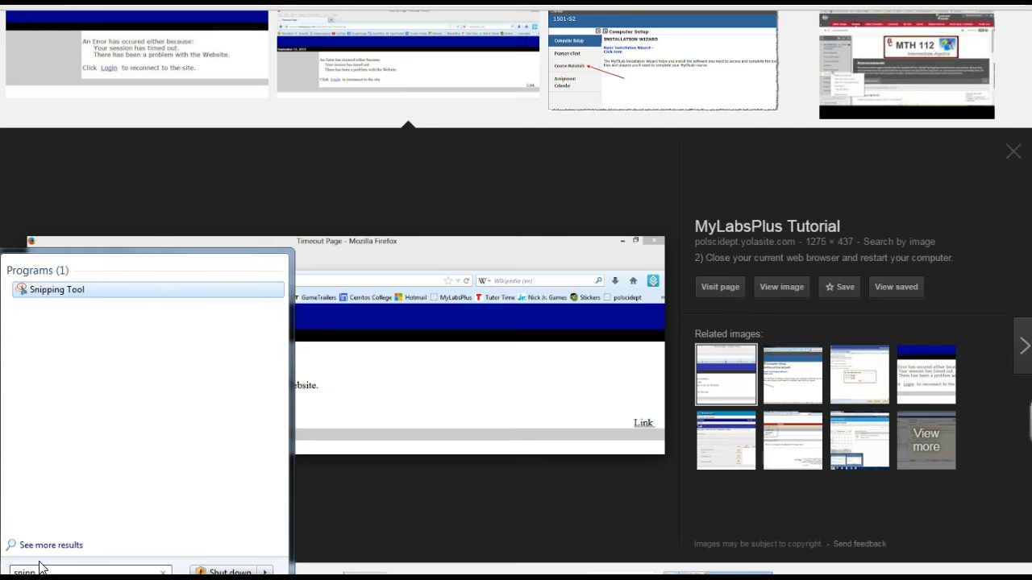
click(55, 290)
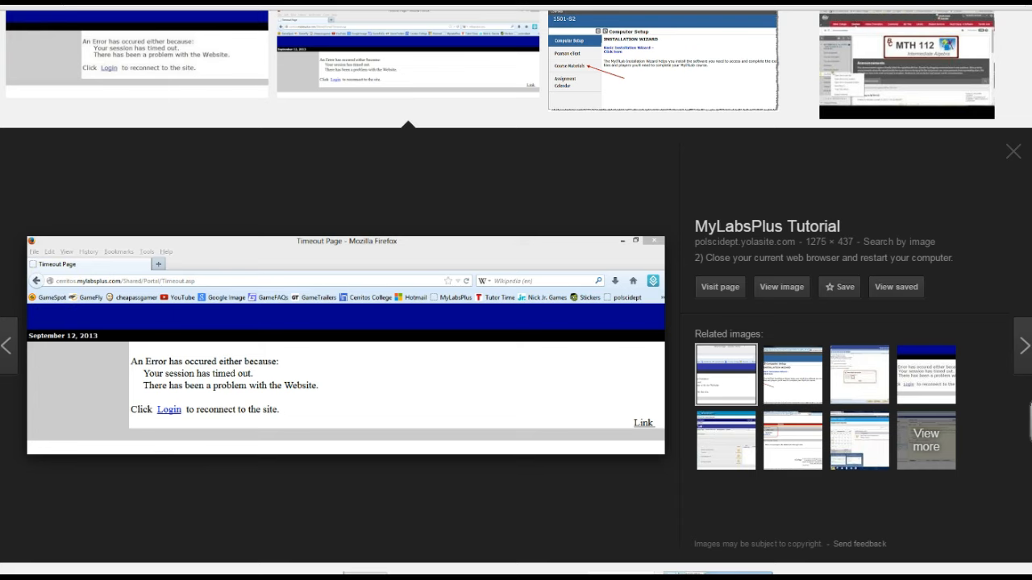
drag(976, 33, 454, 136)
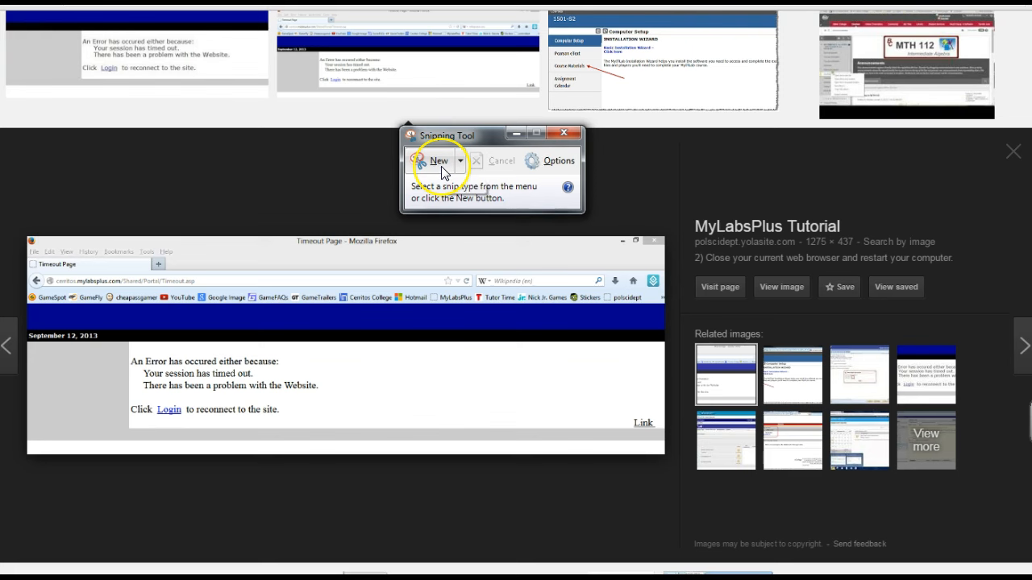
Capture a new snip of the error message with its login link and copy it
click(440, 161)
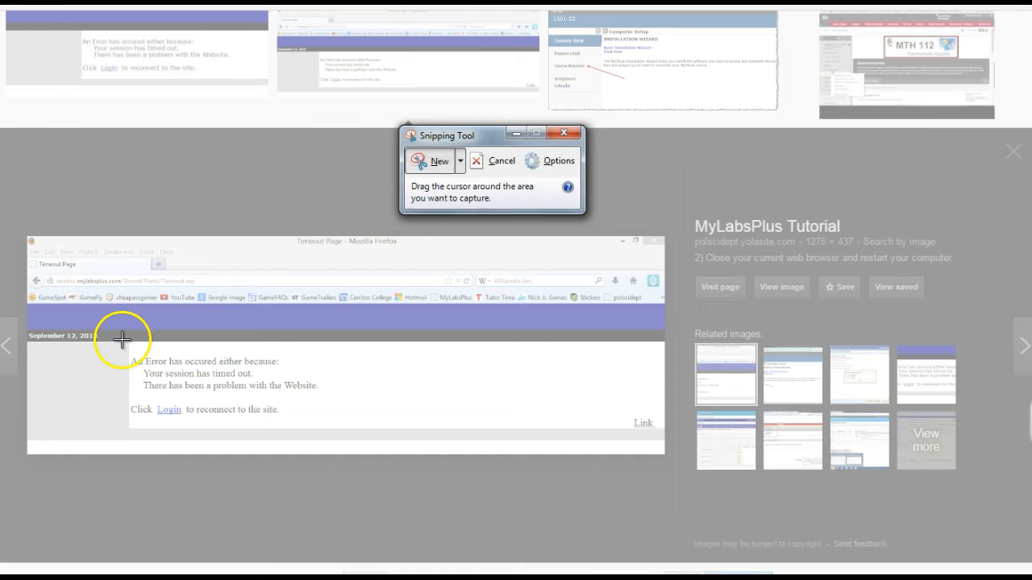
drag(128, 343, 323, 431)
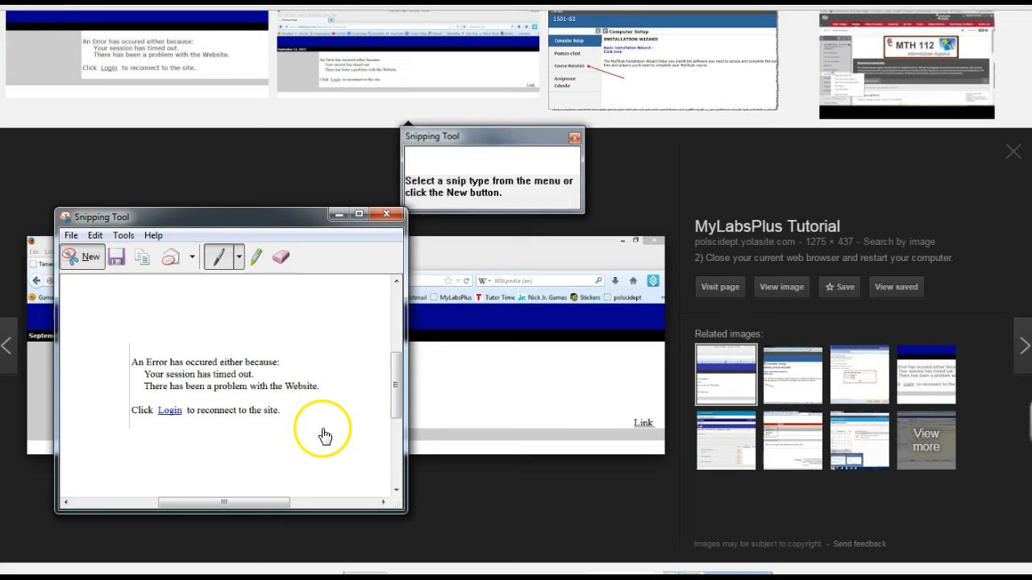
click(140, 263)
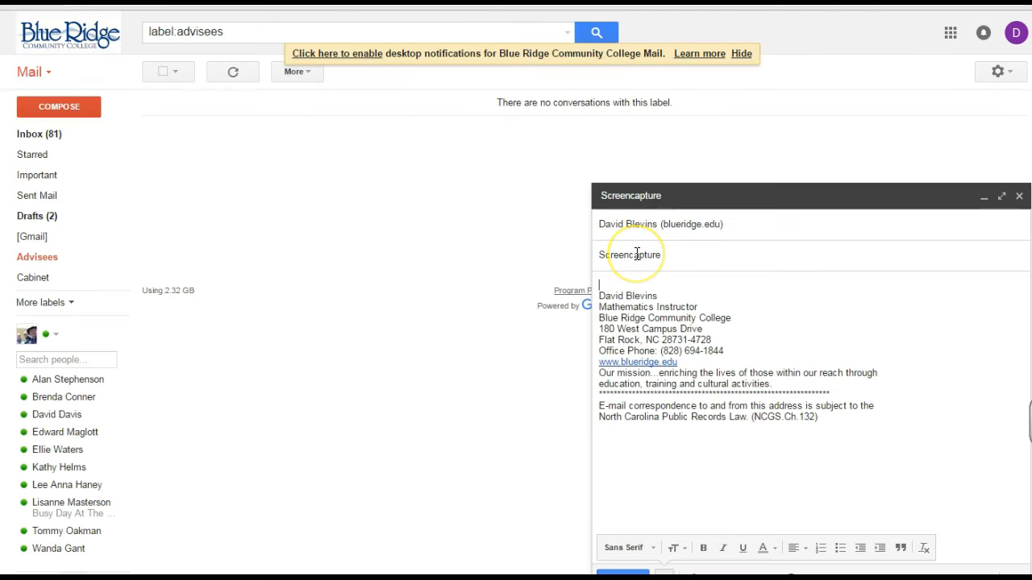
Paste the snip into the Gmail message body and change the subject to "Screen capture"
key(ctrl+v)
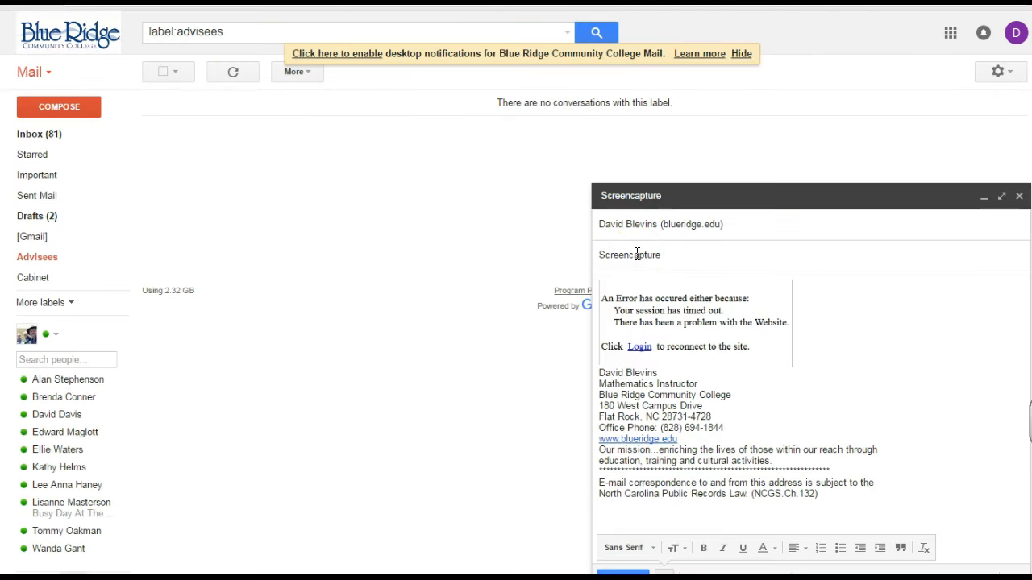
click(633, 255)
click(667, 330)
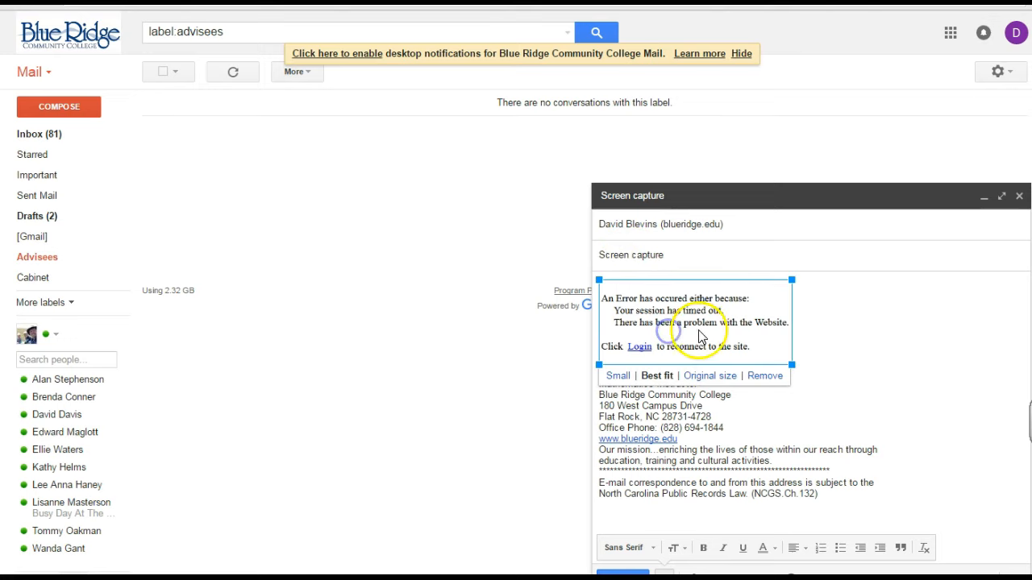
click(835, 327)
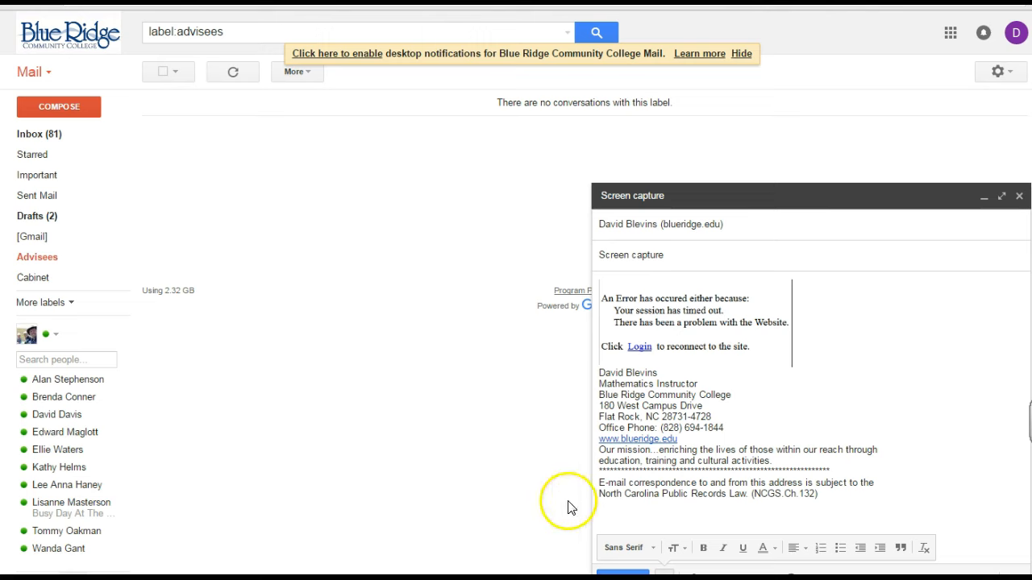
Locate the Snipping Tool among the Windows Accessories programs without launching it
click(18, 577)
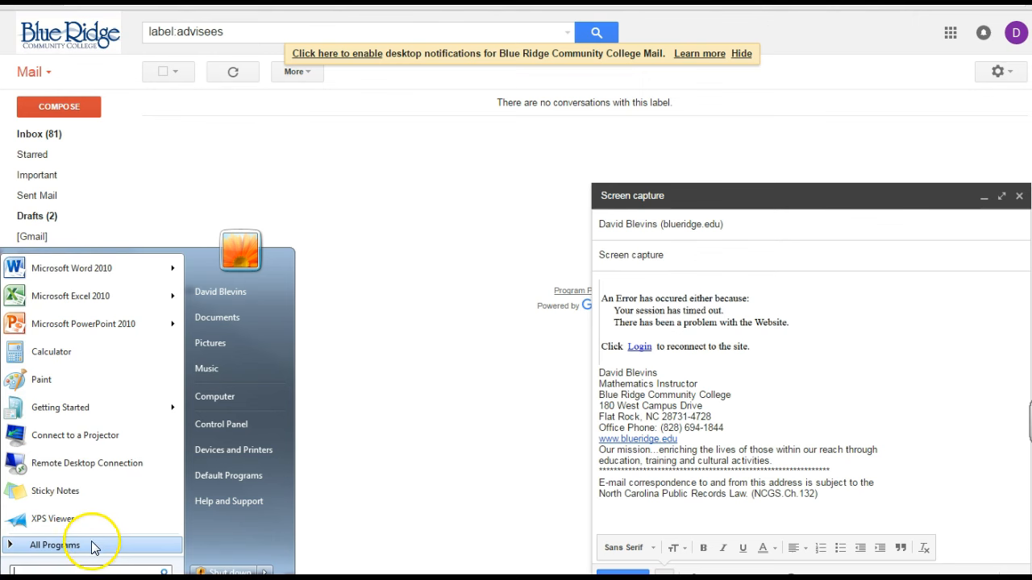
click(80, 544)
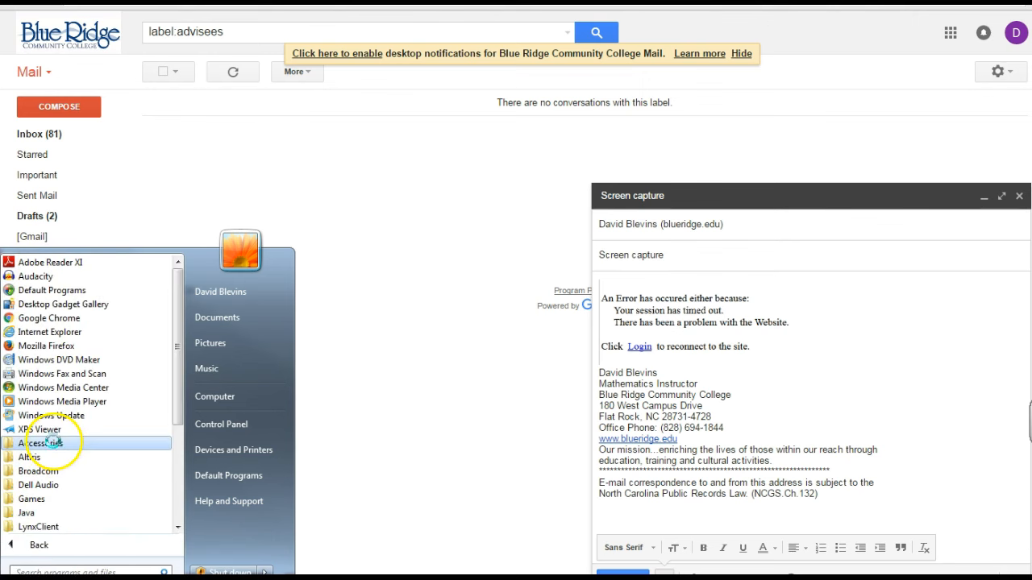
click(40, 443)
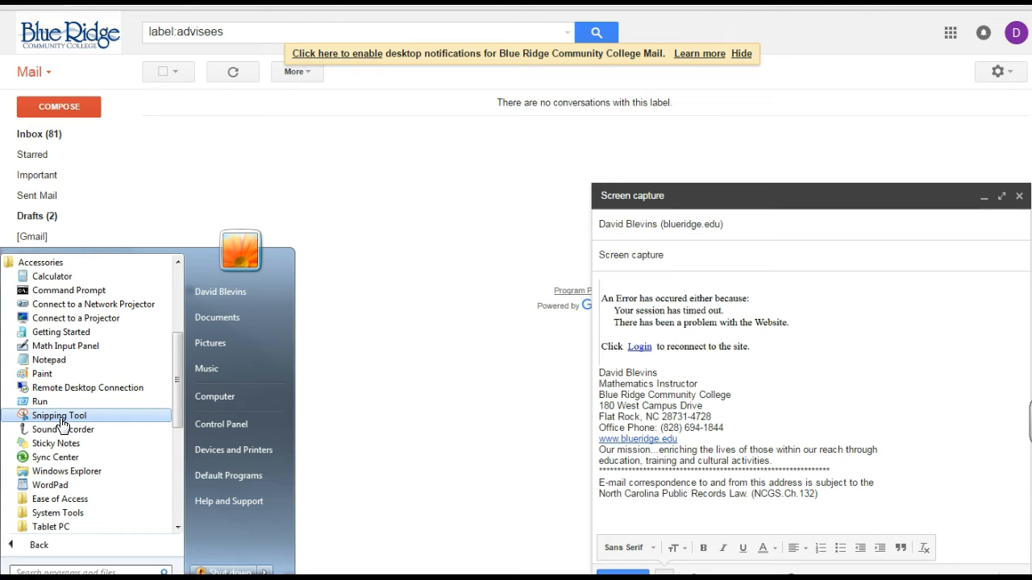
click(153, 413)
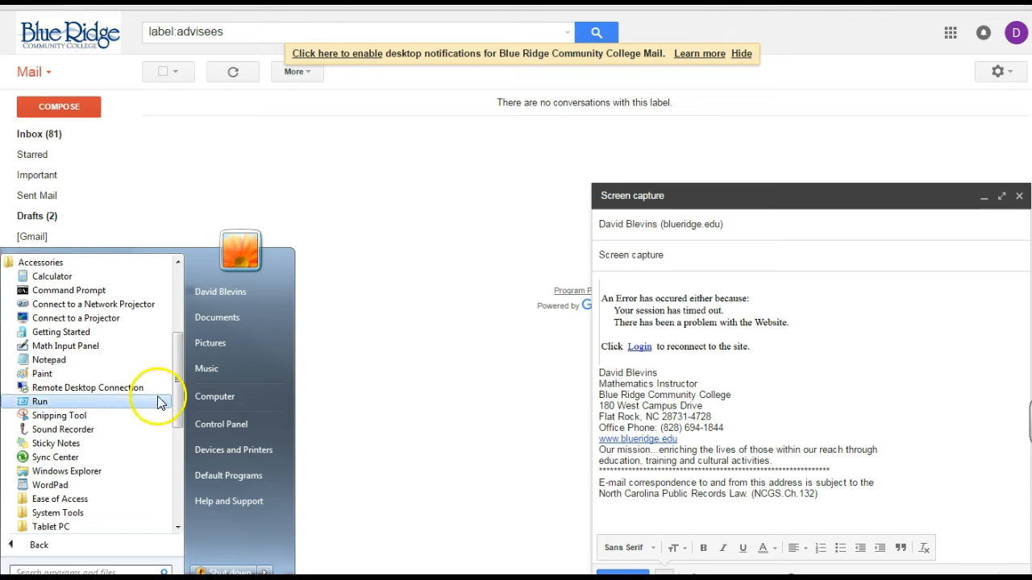
click(738, 321)
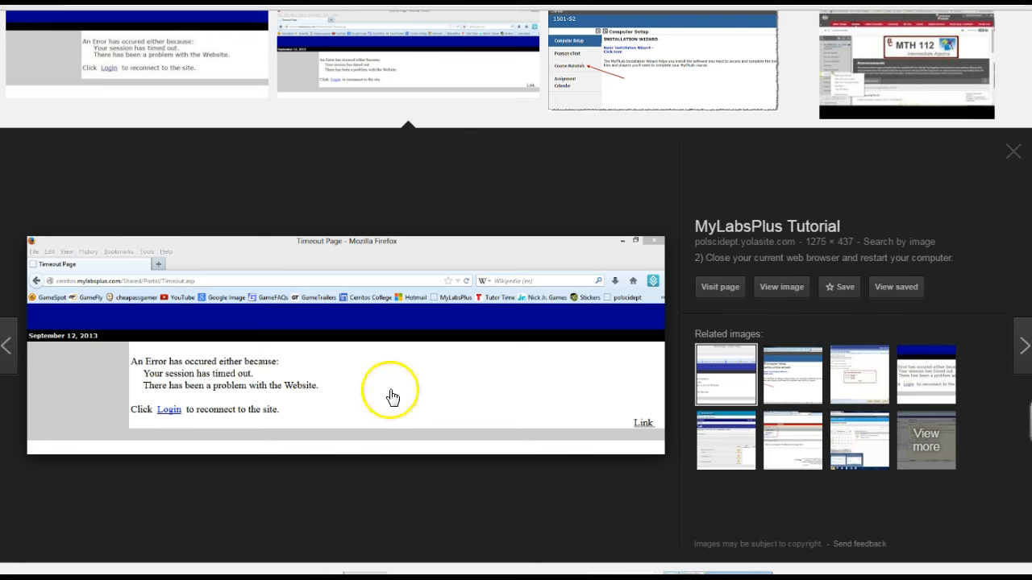
Preview the related images in the MyLabsPlus image search results one after another
click(800, 392)
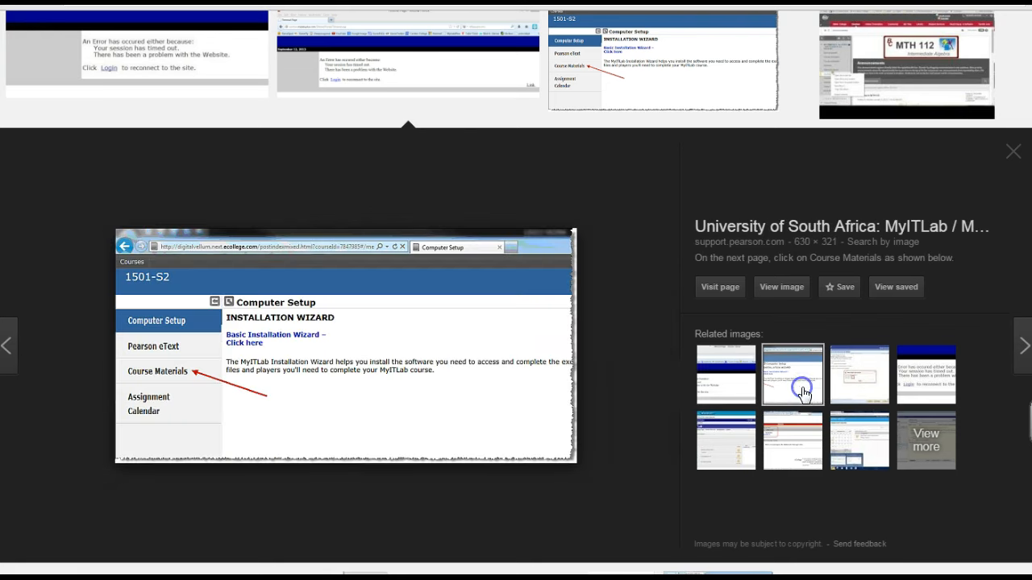
click(877, 379)
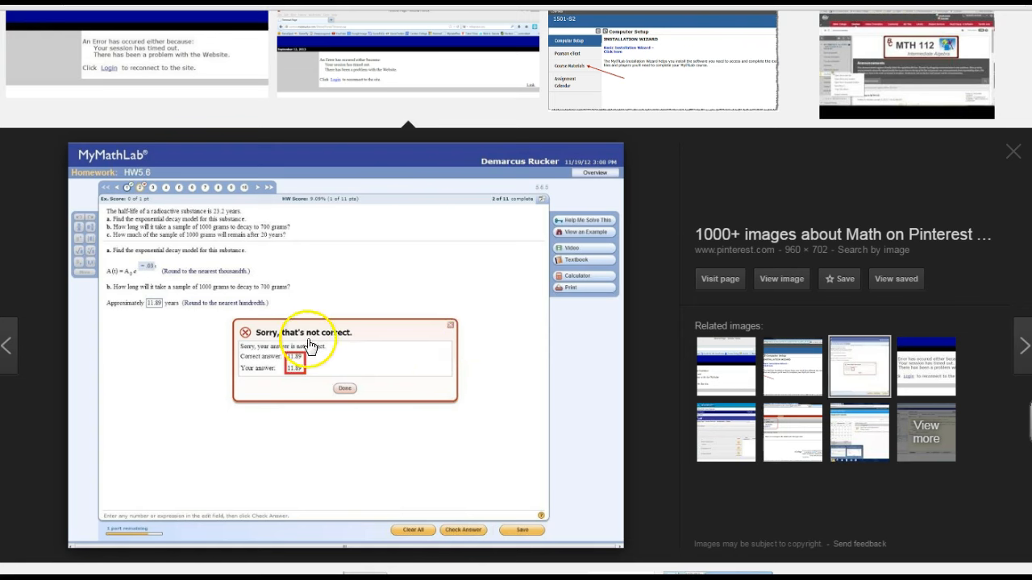
click(902, 377)
click(728, 456)
click(797, 451)
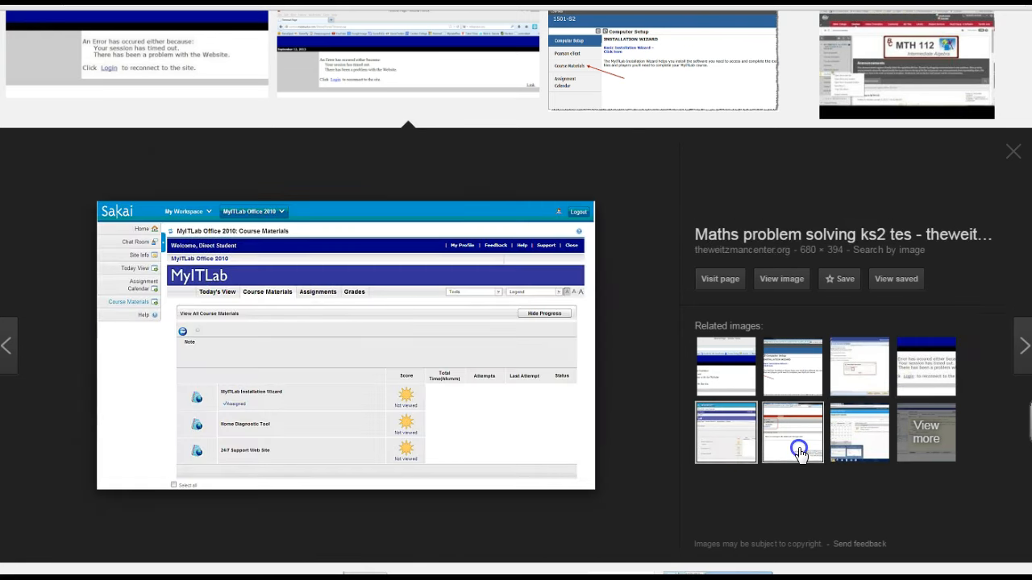